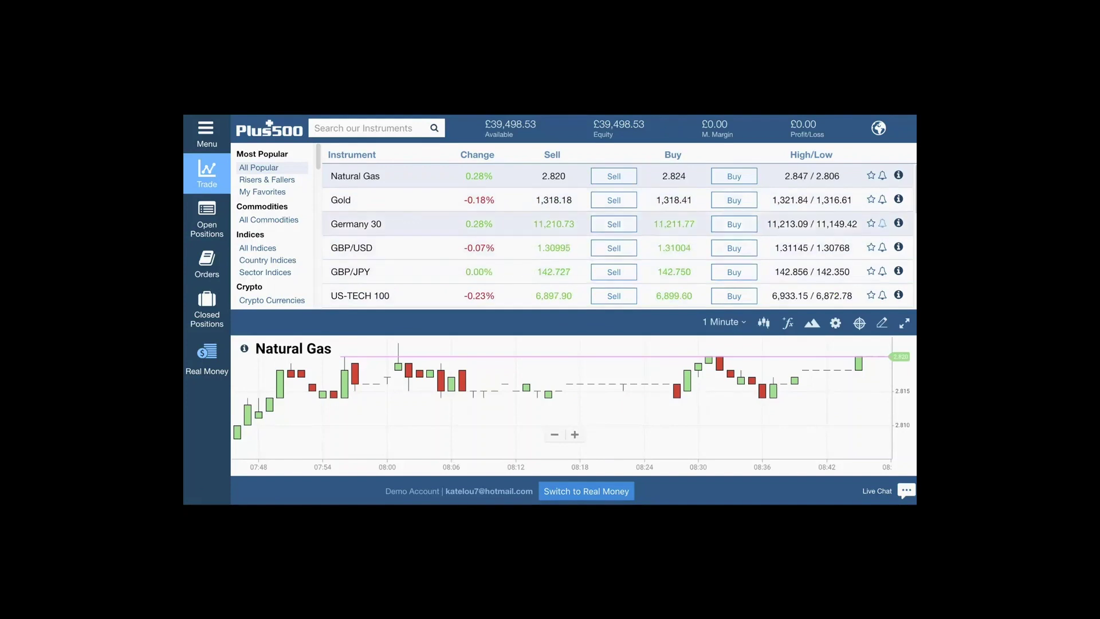
click(363, 129)
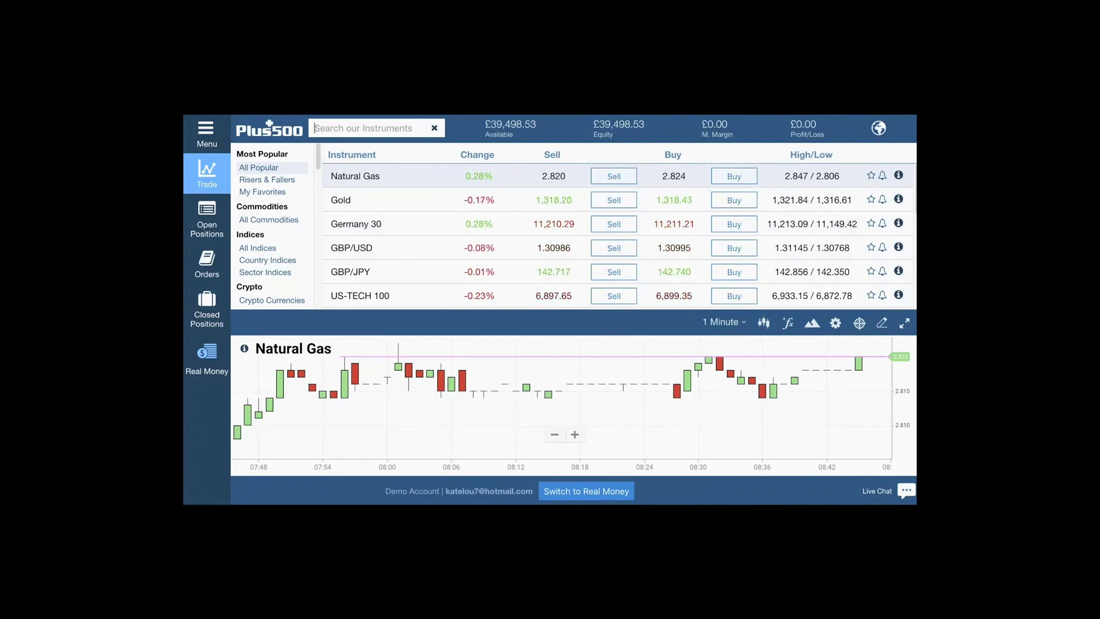
click(319, 157)
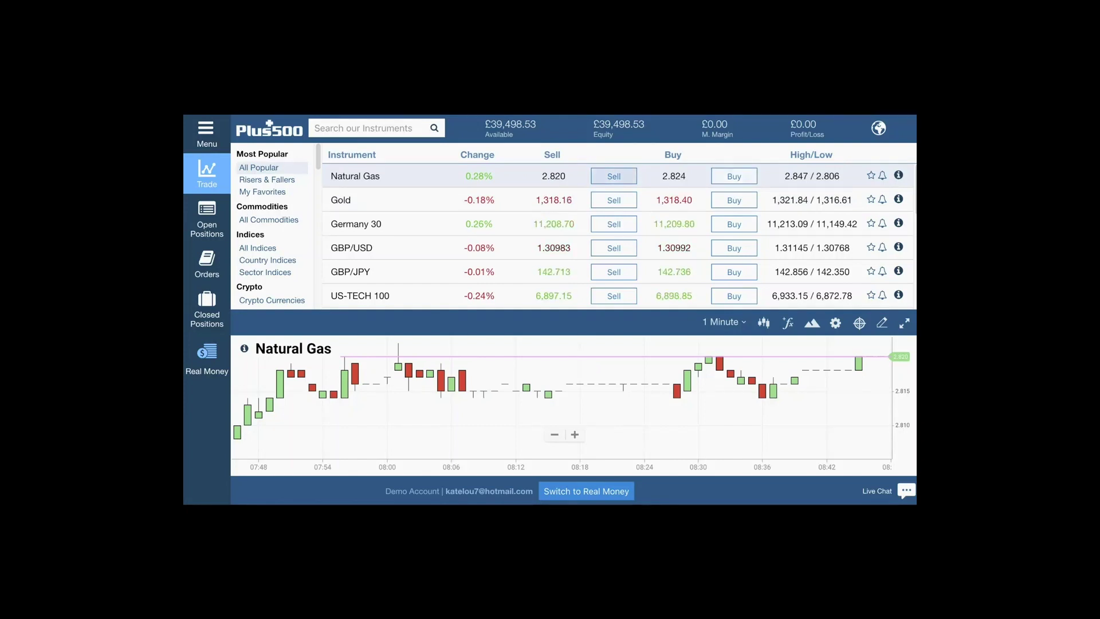
- Sell 161,900 contracts of Natural Gas and close the resulting position
click(614, 176)
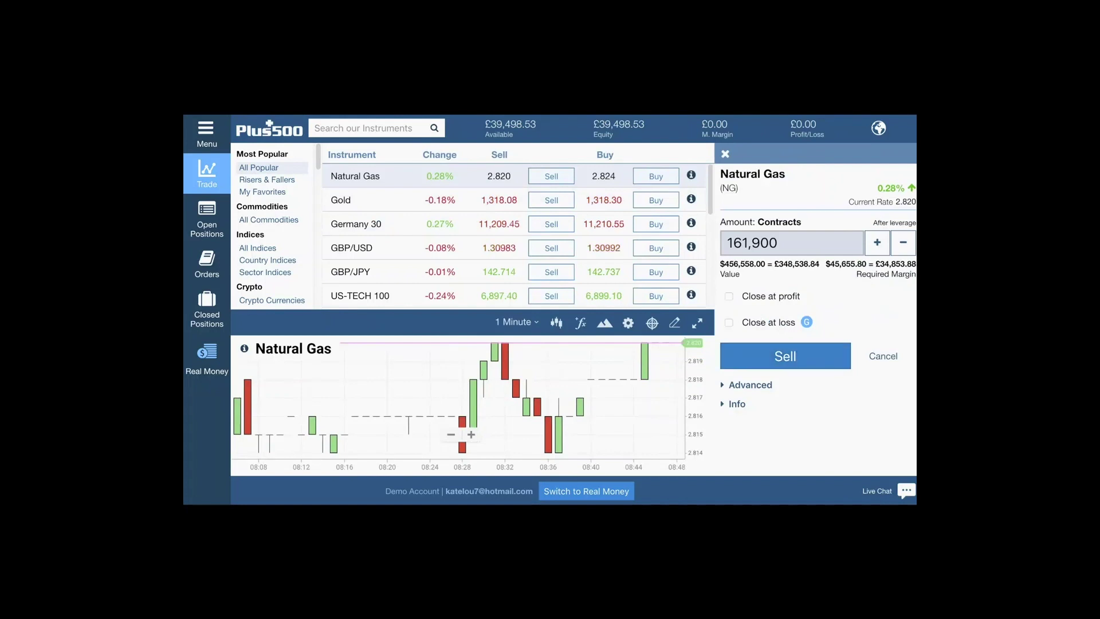
click(726, 153)
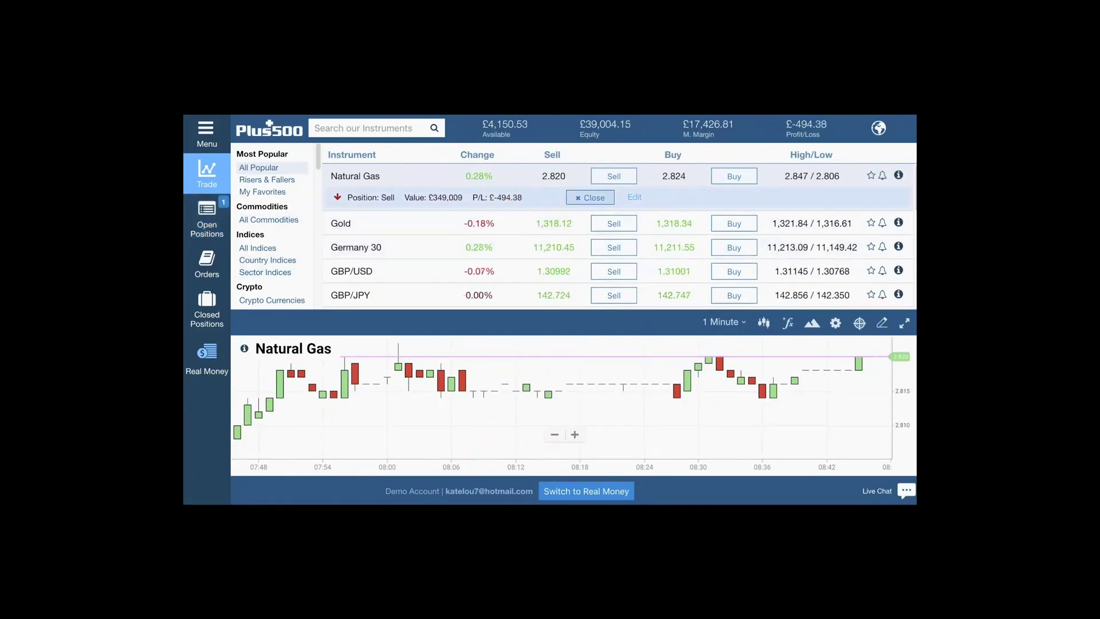
click(590, 198)
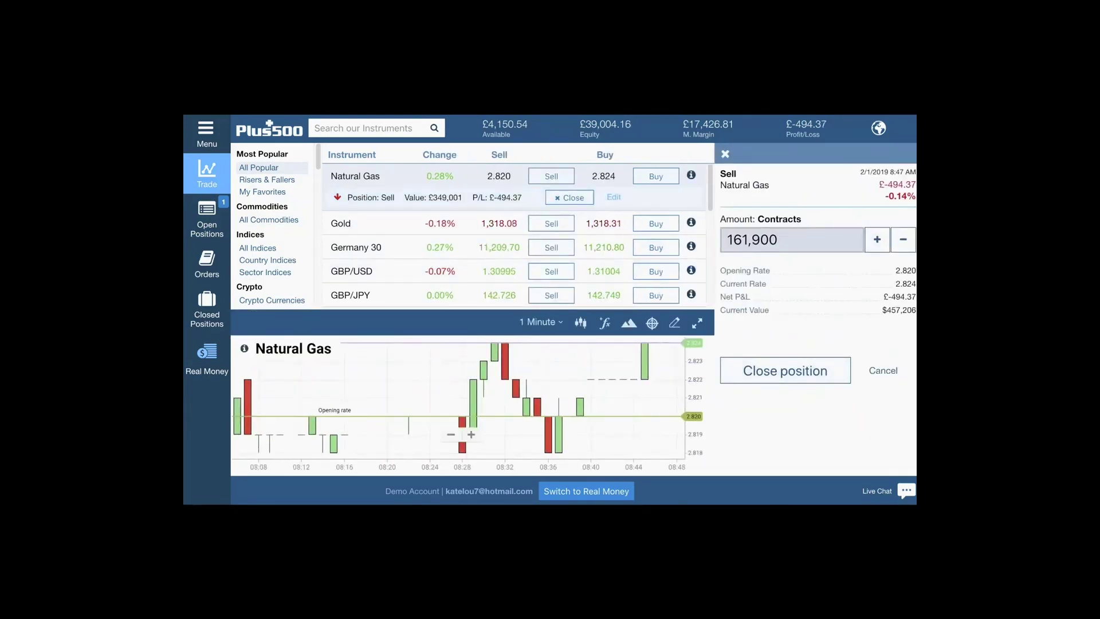
click(785, 371)
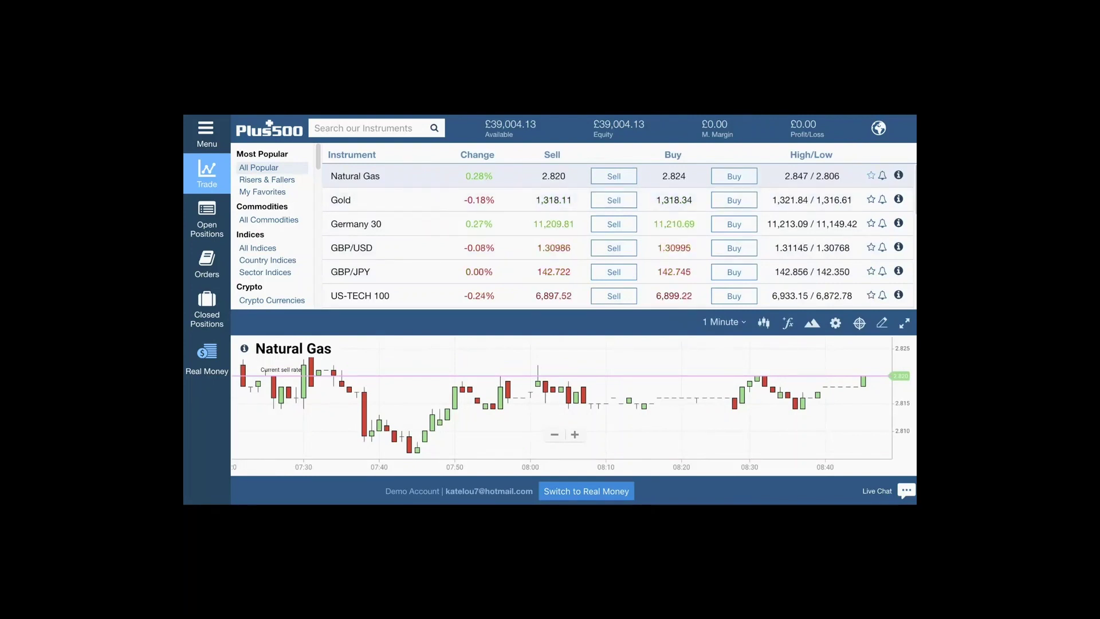
- Mark Natural Gas and Gold as favourites, and view the Natural Gas alert options without setting an alert
click(871, 176)
click(871, 199)
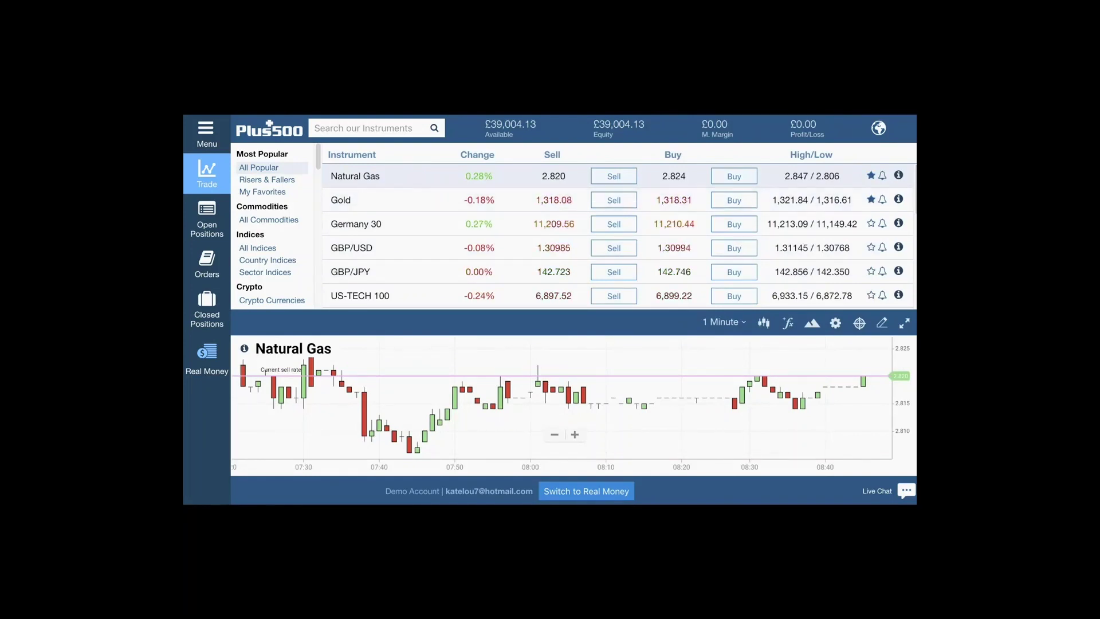
click(882, 175)
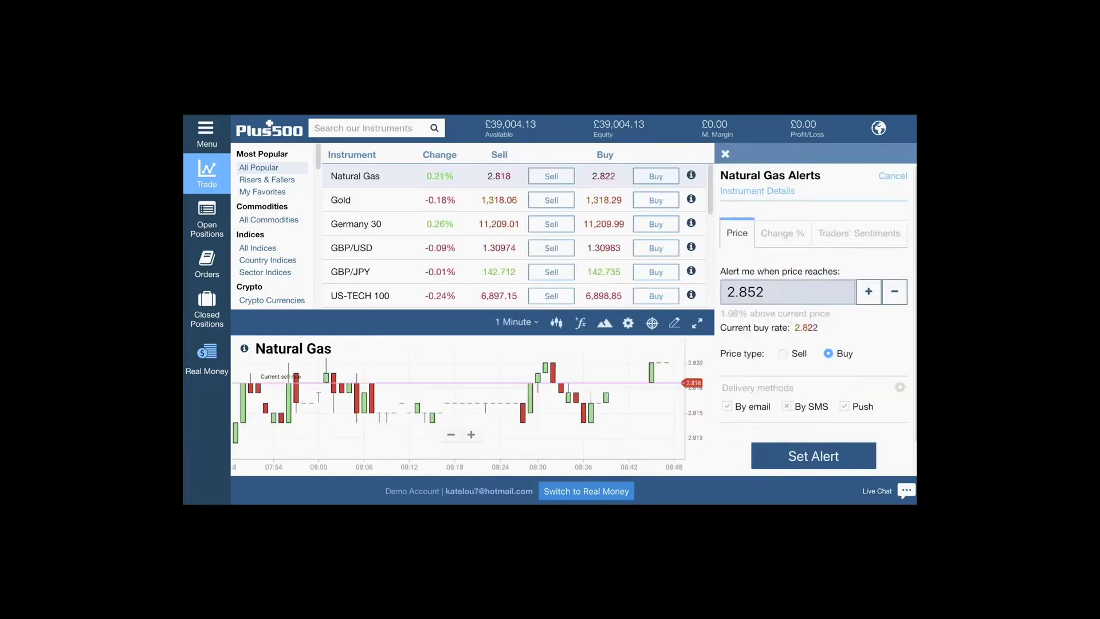
click(893, 176)
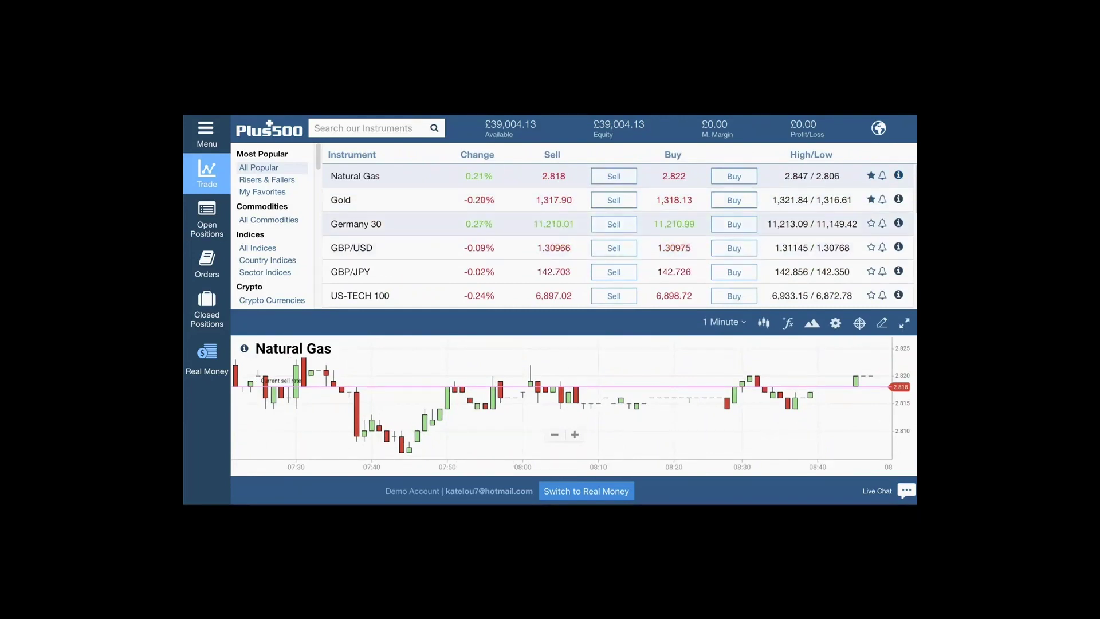
- Buy 7.50 Bitcoin contracts from the cryptocurrencies with close at profit at 3,488.23, and close the position
scroll(272, 246, down, 2)
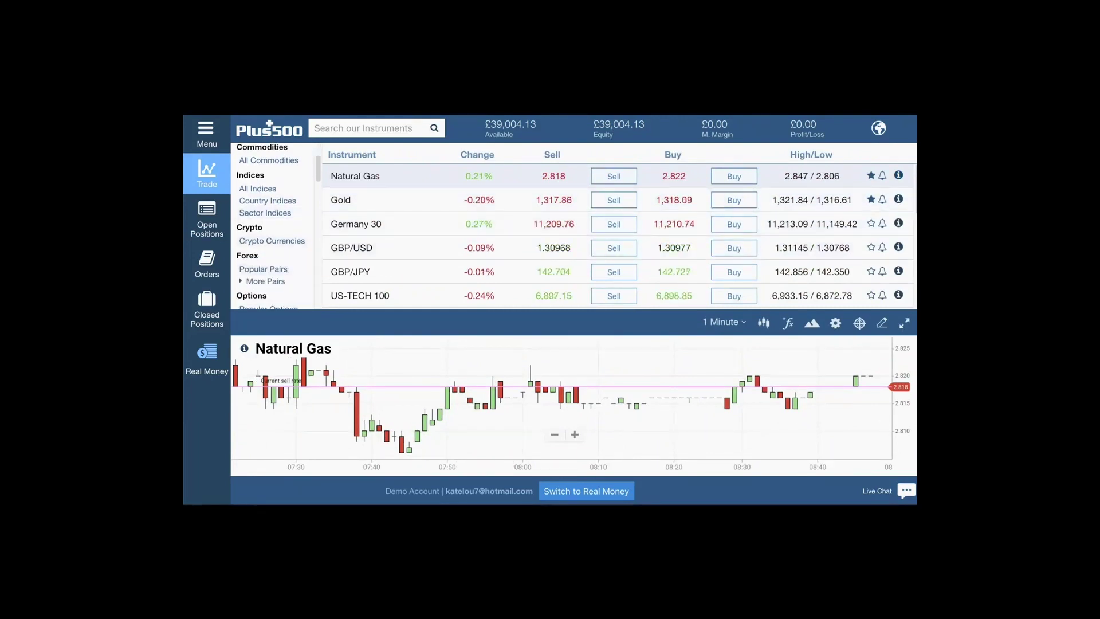
click(273, 241)
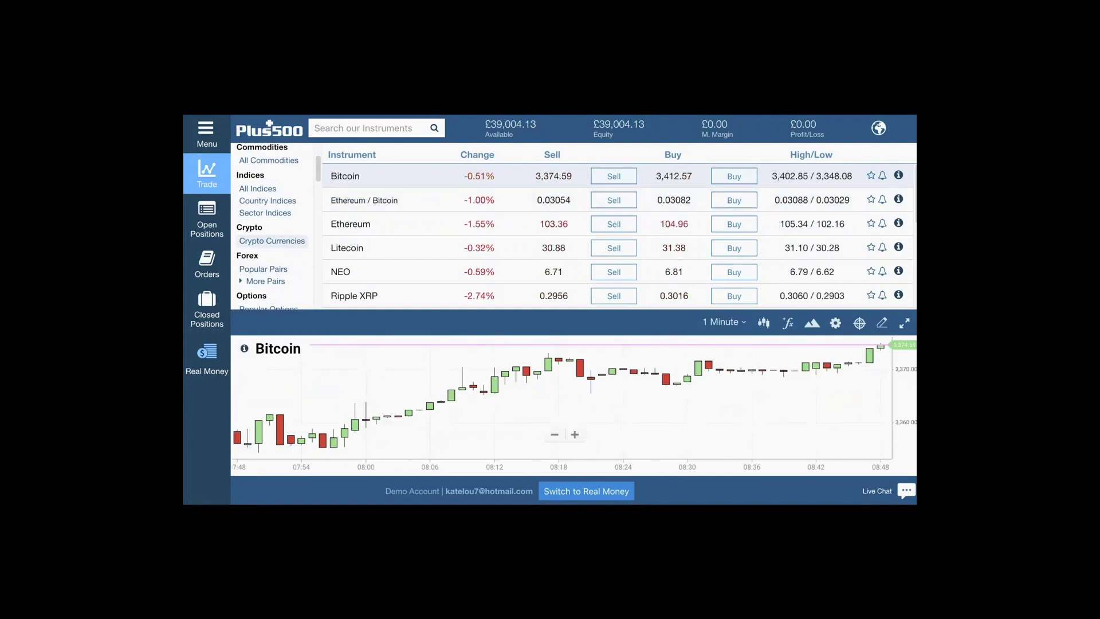
click(734, 176)
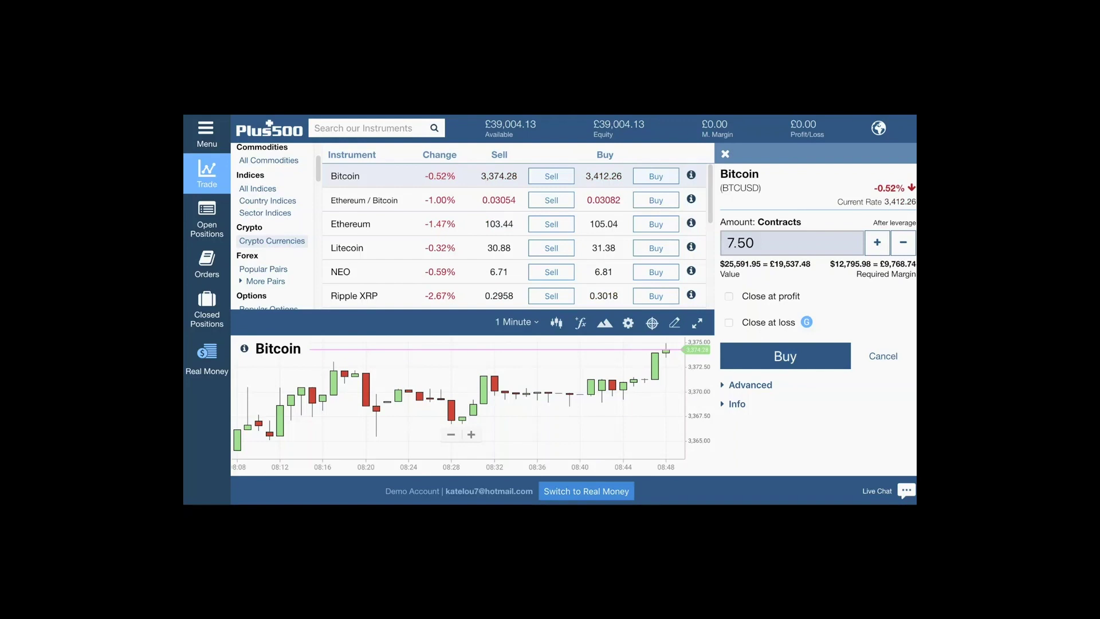
click(729, 296)
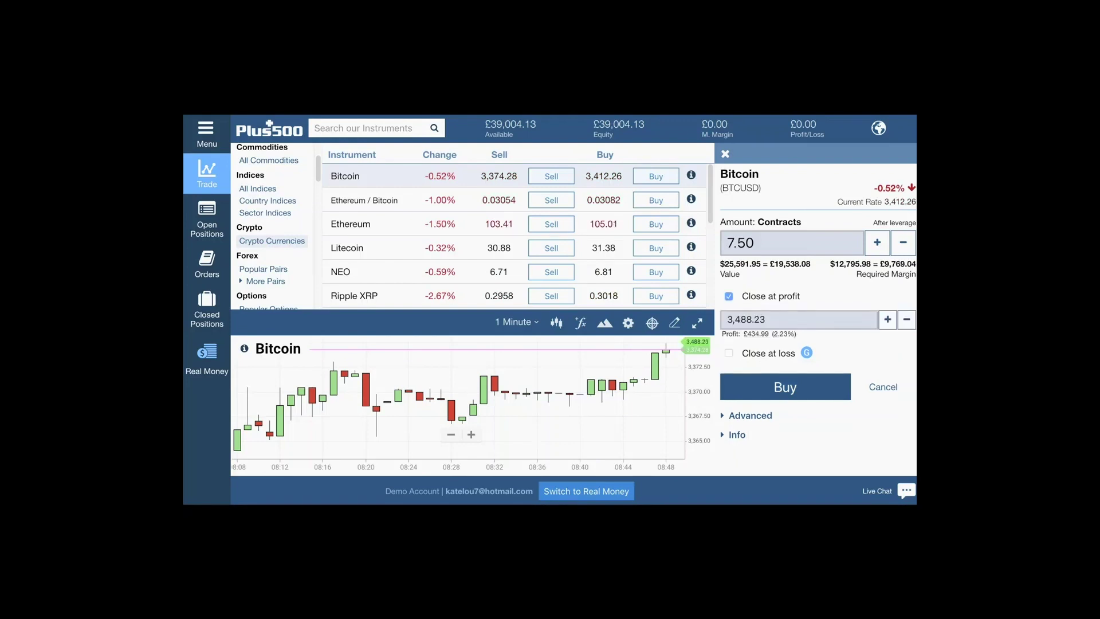
click(786, 388)
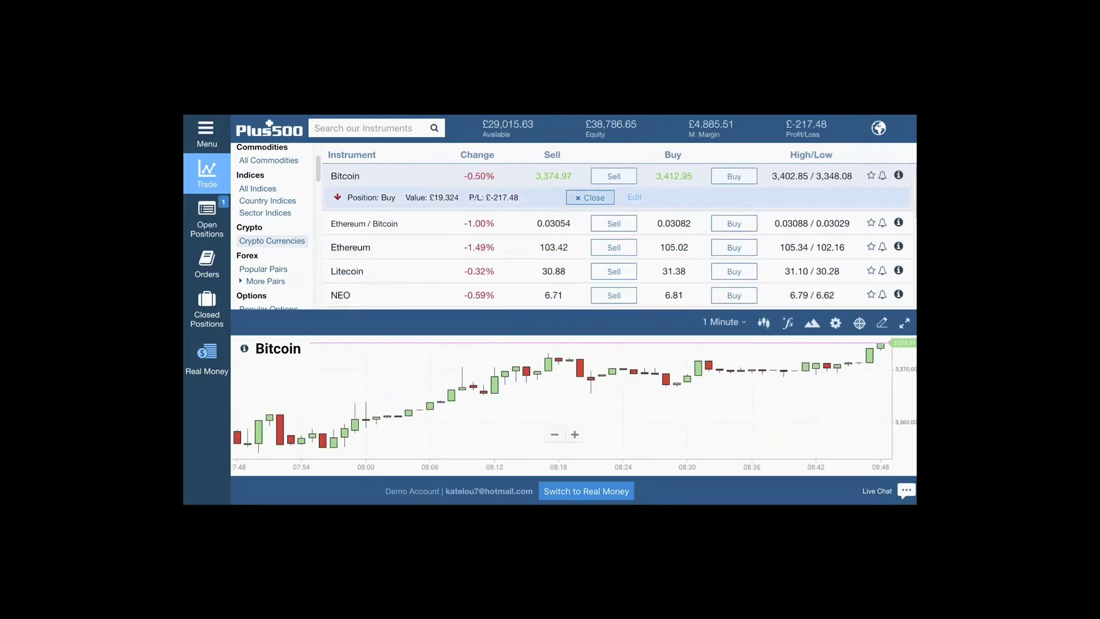
click(590, 198)
click(786, 371)
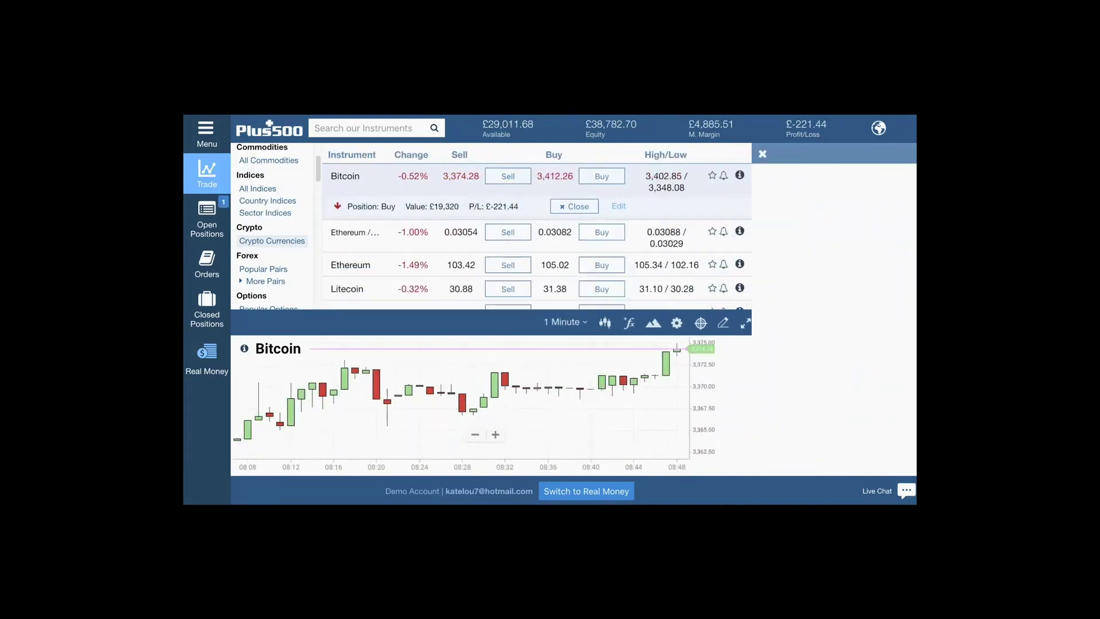
- Open a buy order for Ethereum and examine its advanced options and instrument information
click(735, 223)
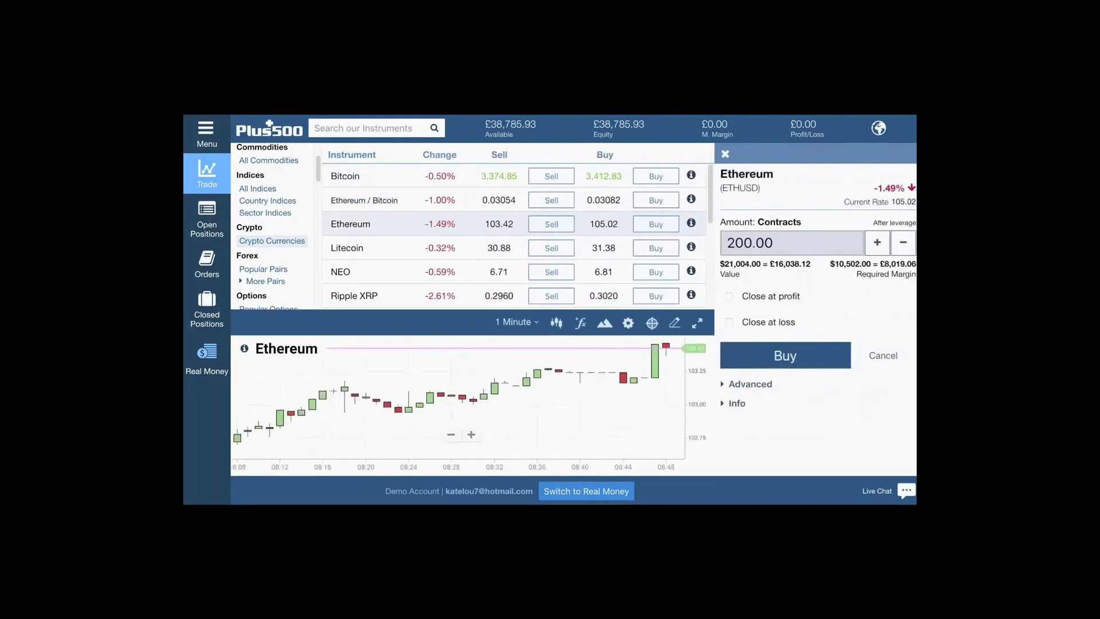
click(750, 384)
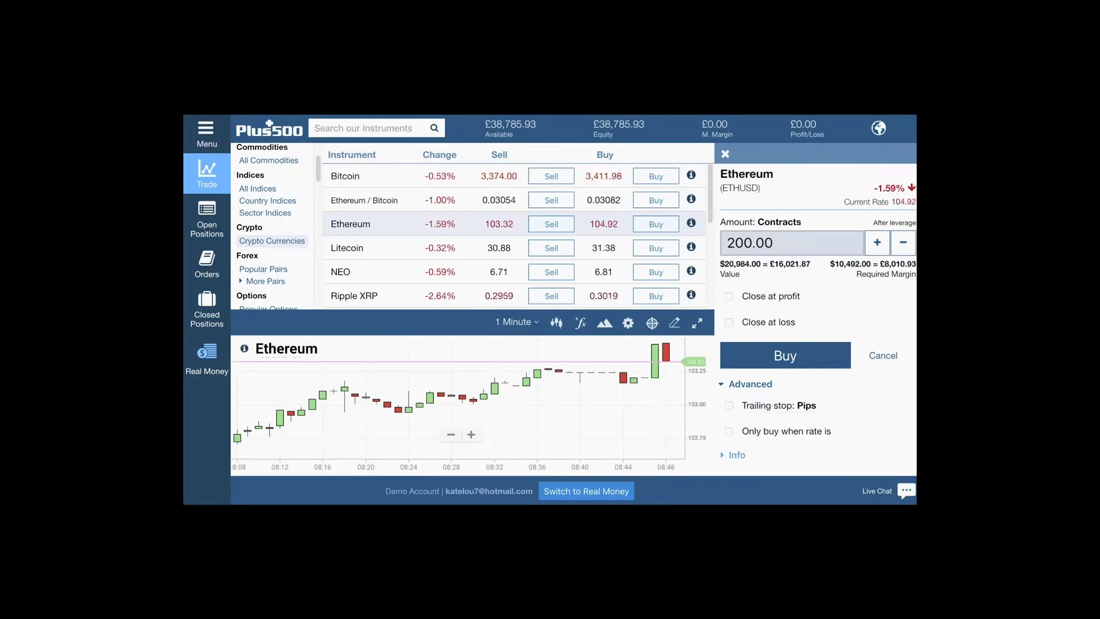
click(737, 455)
scroll(737, 455, down, 1)
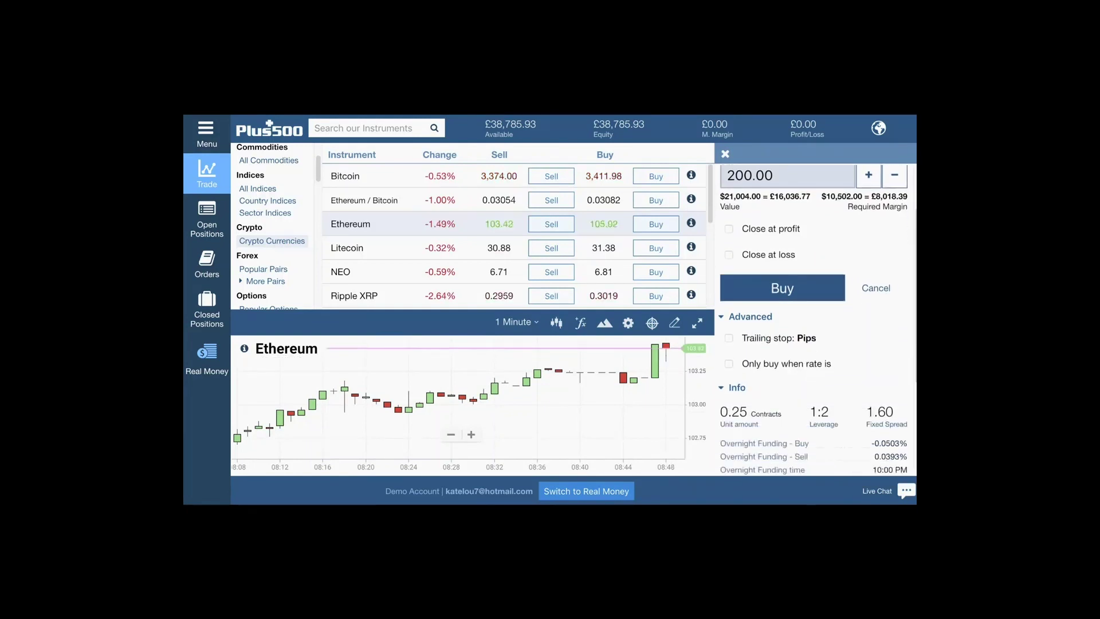
scroll(814, 344, down, 1)
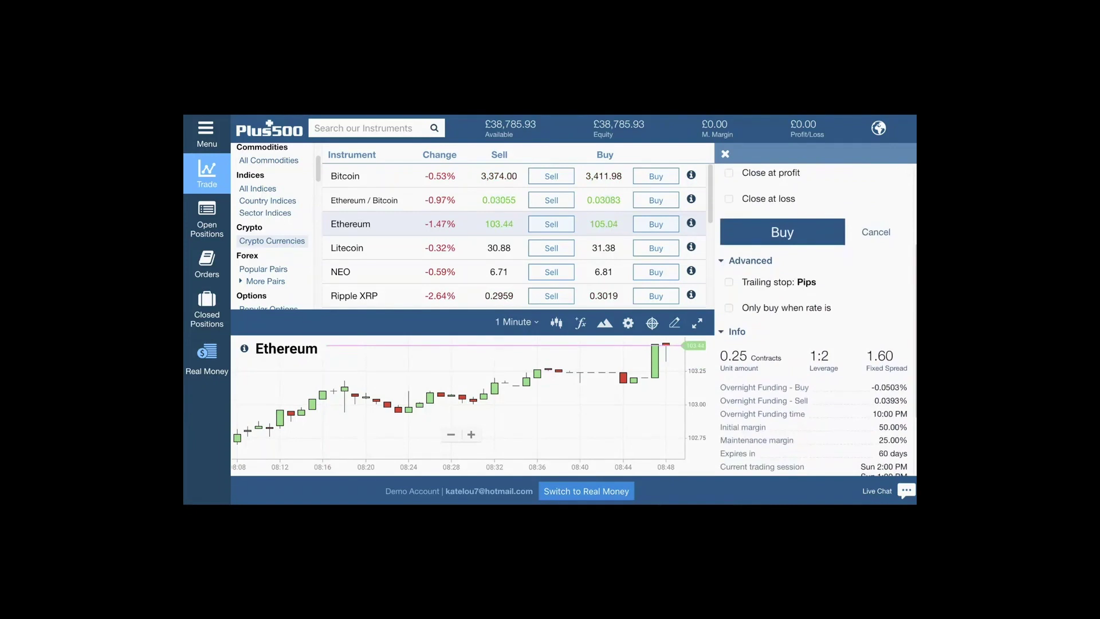
scroll(819, 321, down, 3)
scroll(818, 319, up, 1)
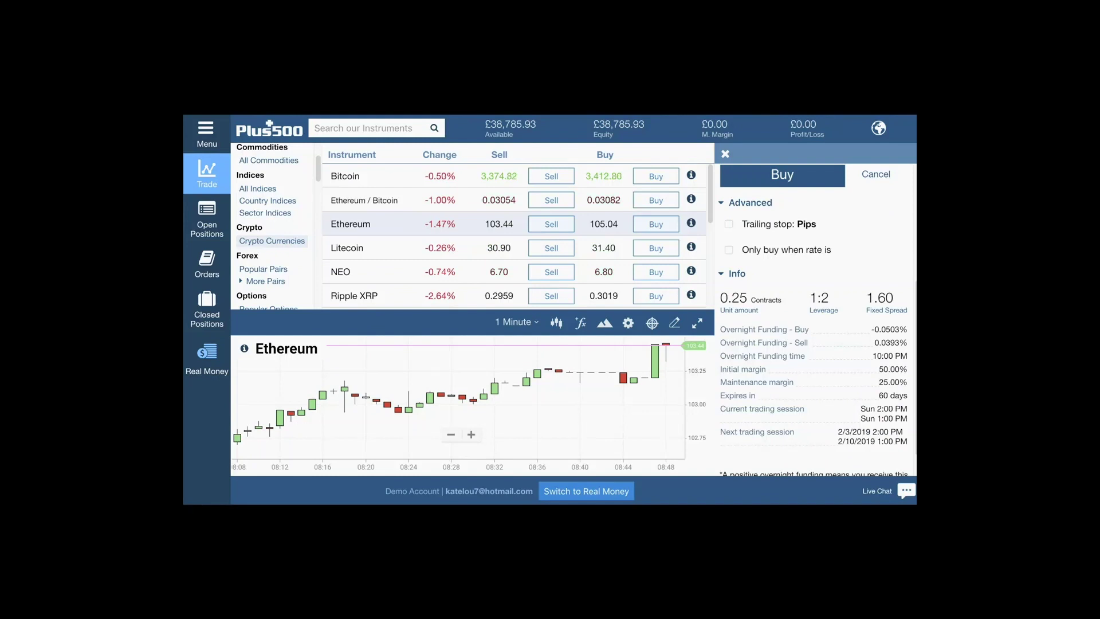
- Expand the Ethereum chart to the enlarged view and check its chart type and time interval options
click(697, 323)
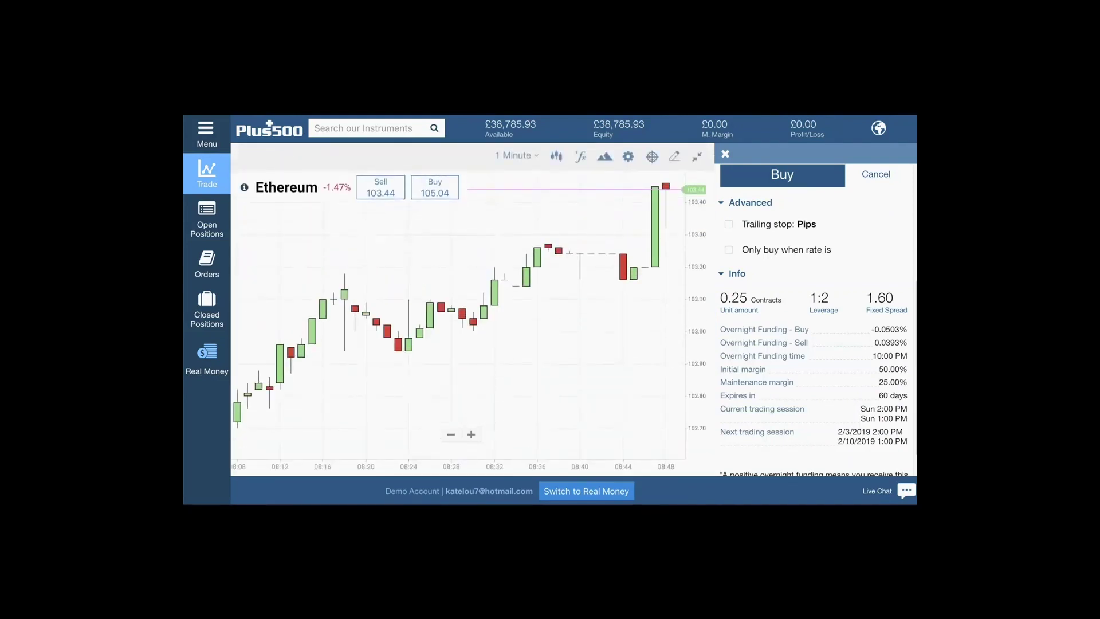
click(556, 157)
click(556, 157)
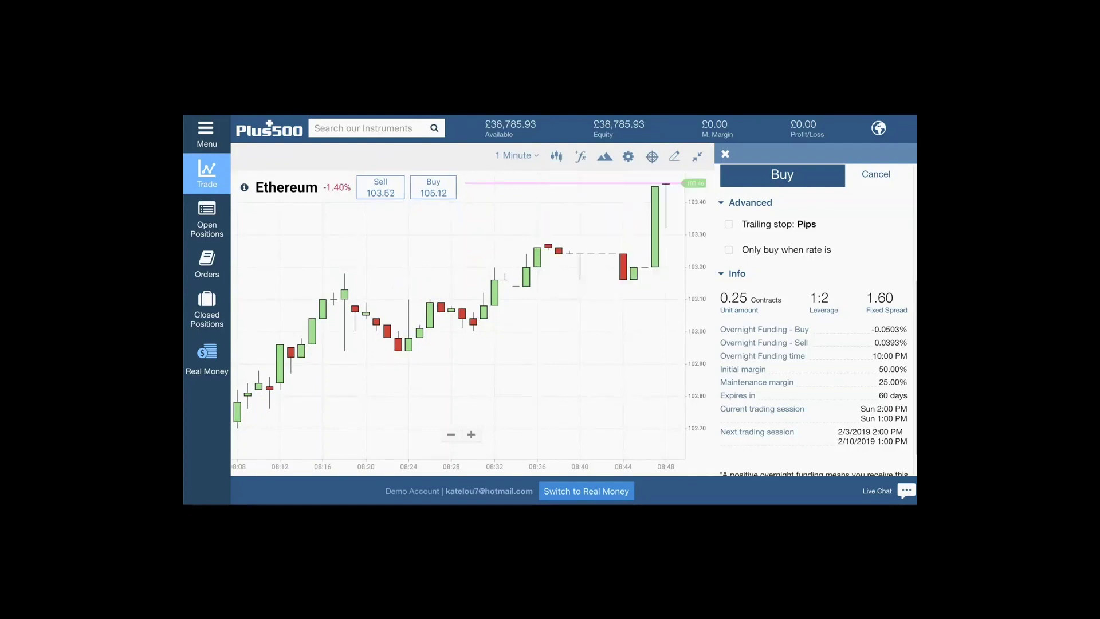
click(517, 156)
click(517, 156)
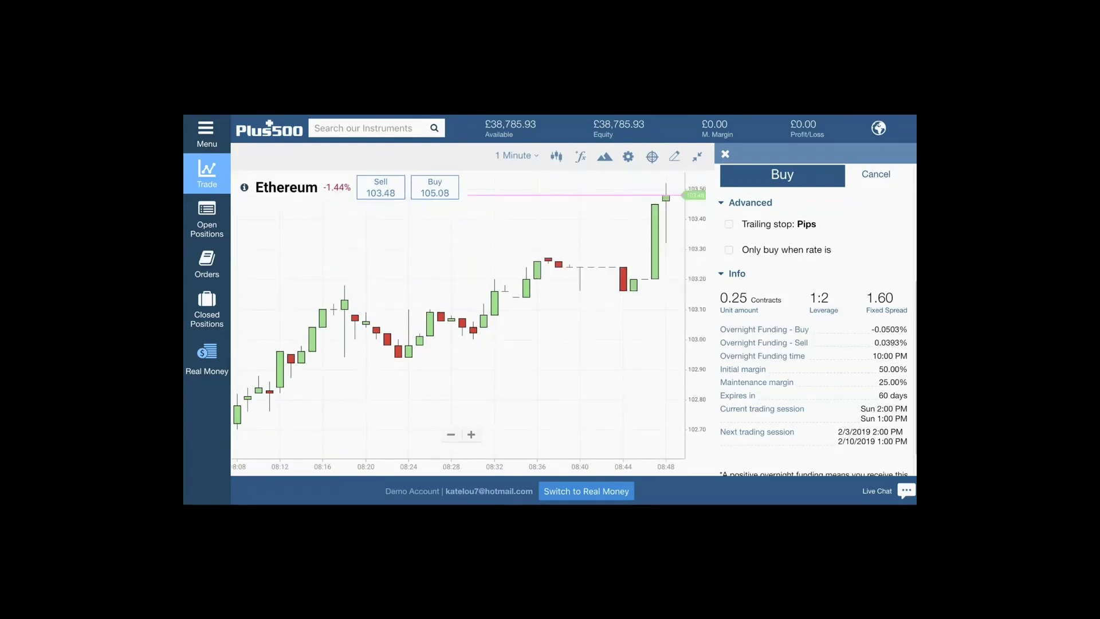
- Add the RSI indicator to the Ethereum chart
click(581, 156)
scroll(618, 241, down, 2)
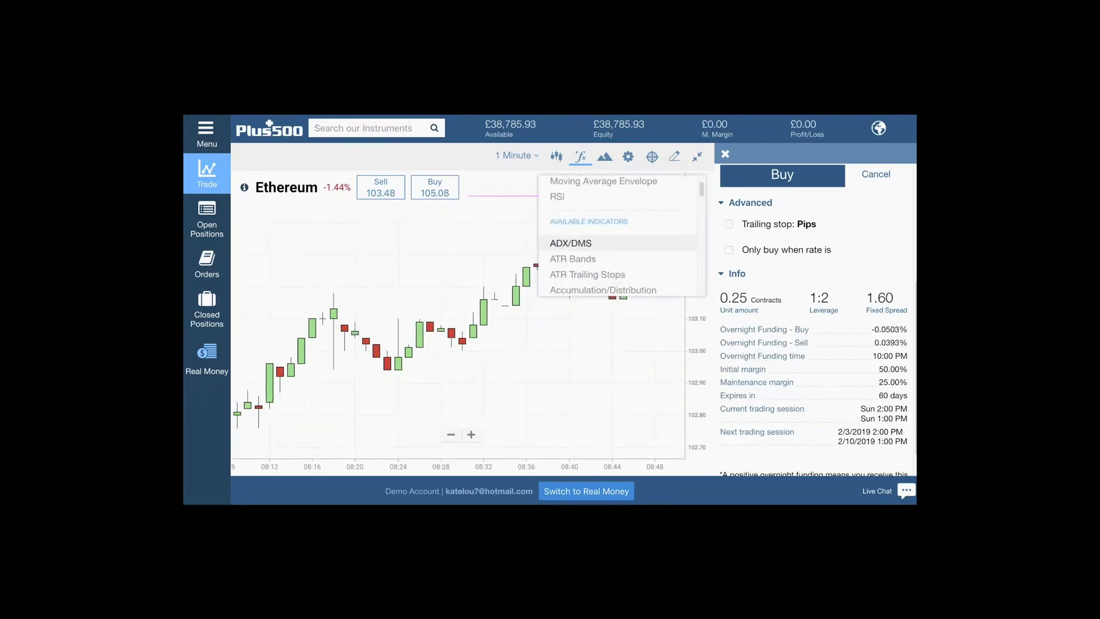
click(574, 196)
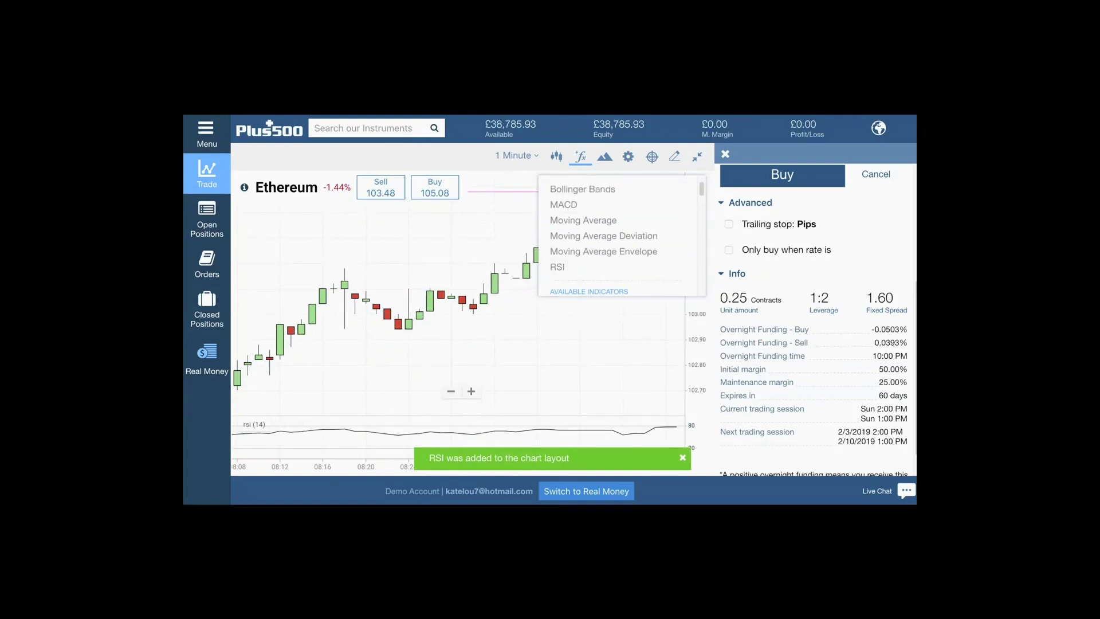
- View the chart's saved views and price type options, and inspect candle values with the crosshair
click(604, 157)
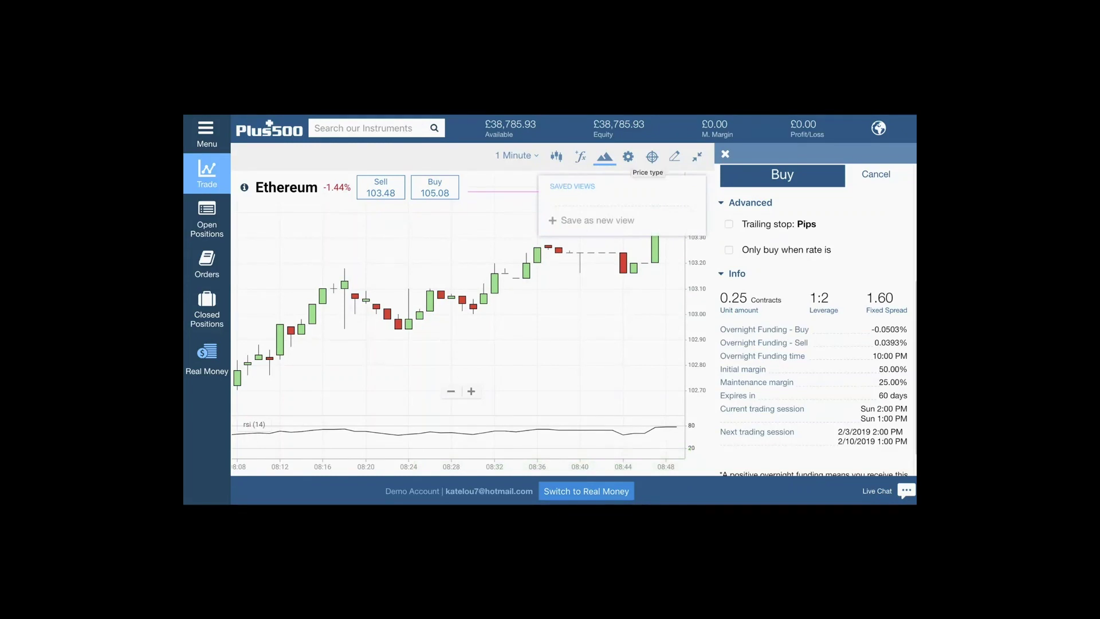
click(628, 157)
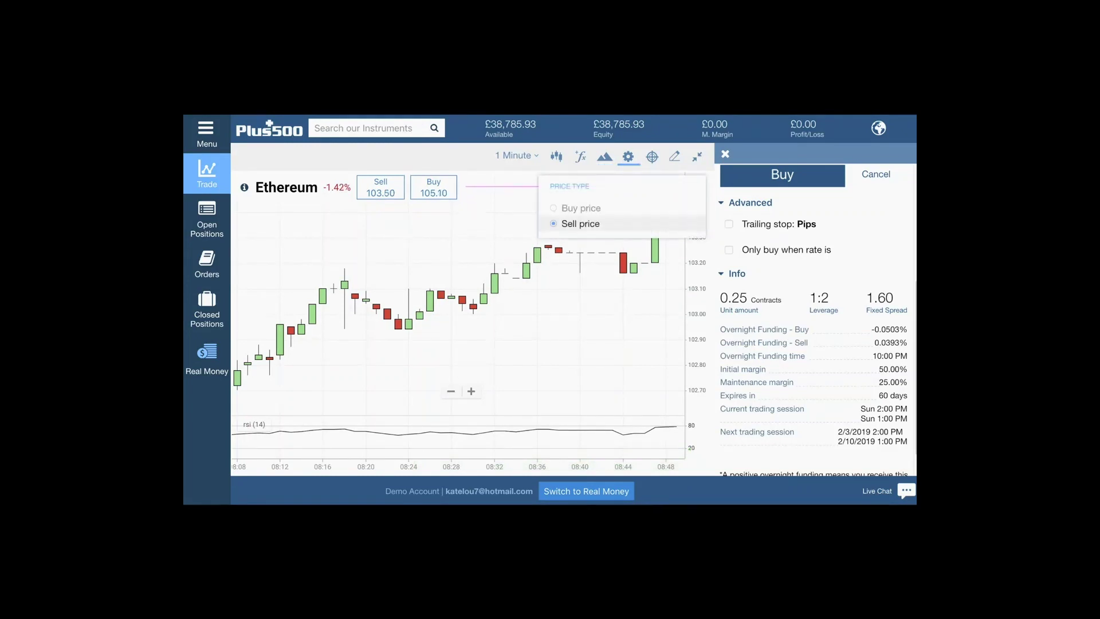
click(652, 156)
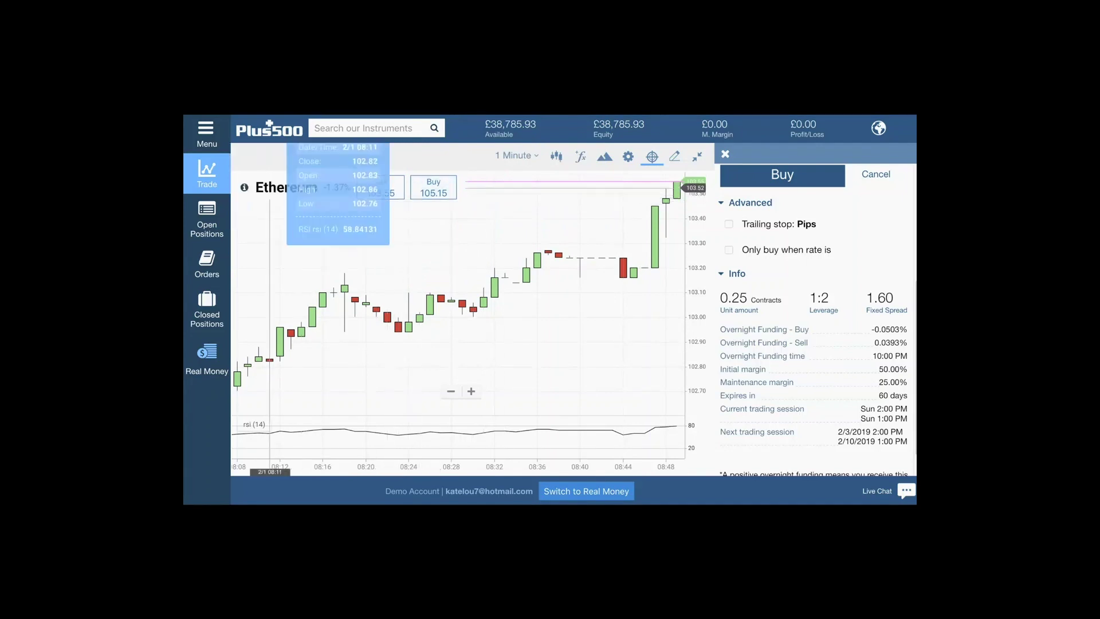
- Review the executed orders and closed positions, and decline switching from demo mode to real money
click(207, 263)
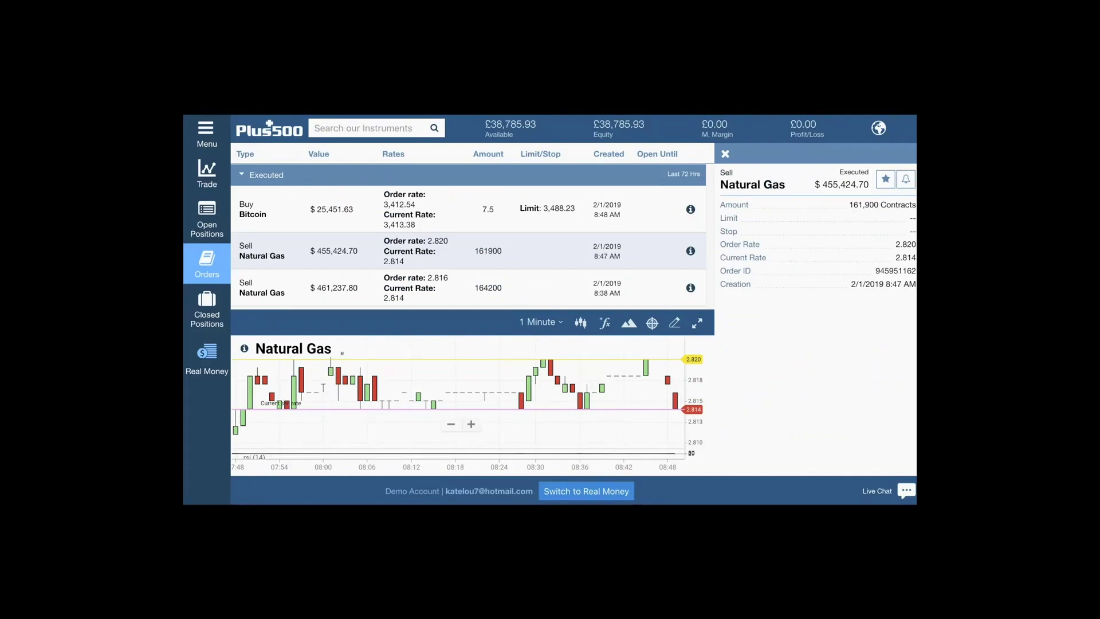
click(206, 308)
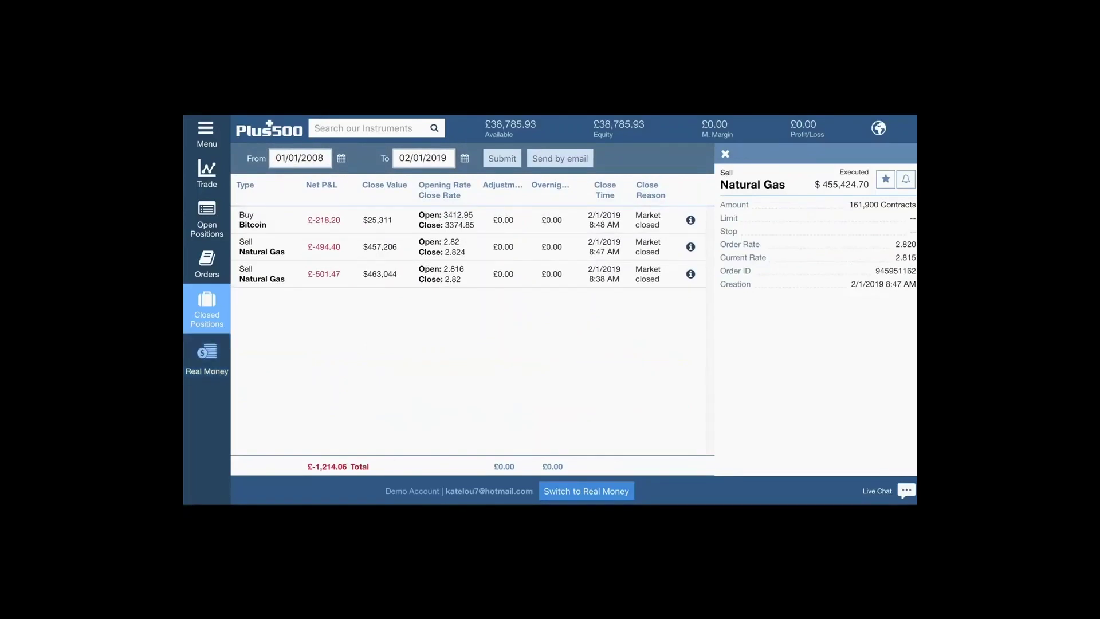
click(207, 358)
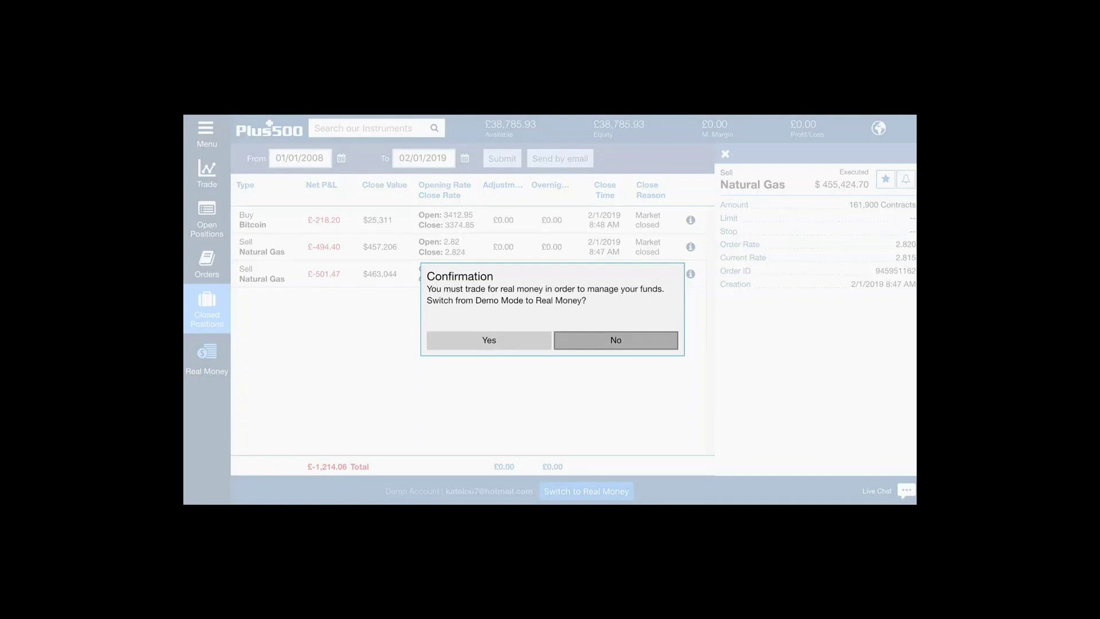
click(616, 341)
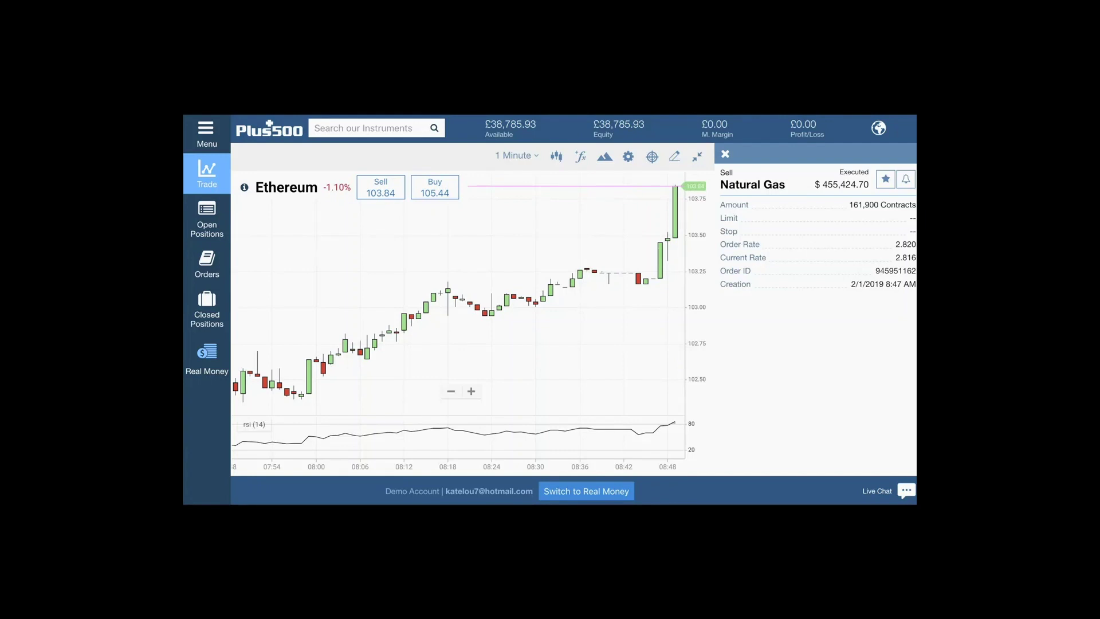
- Open the Facebook earnings news from the Notification Centre, and check the remaining notifications
click(878, 128)
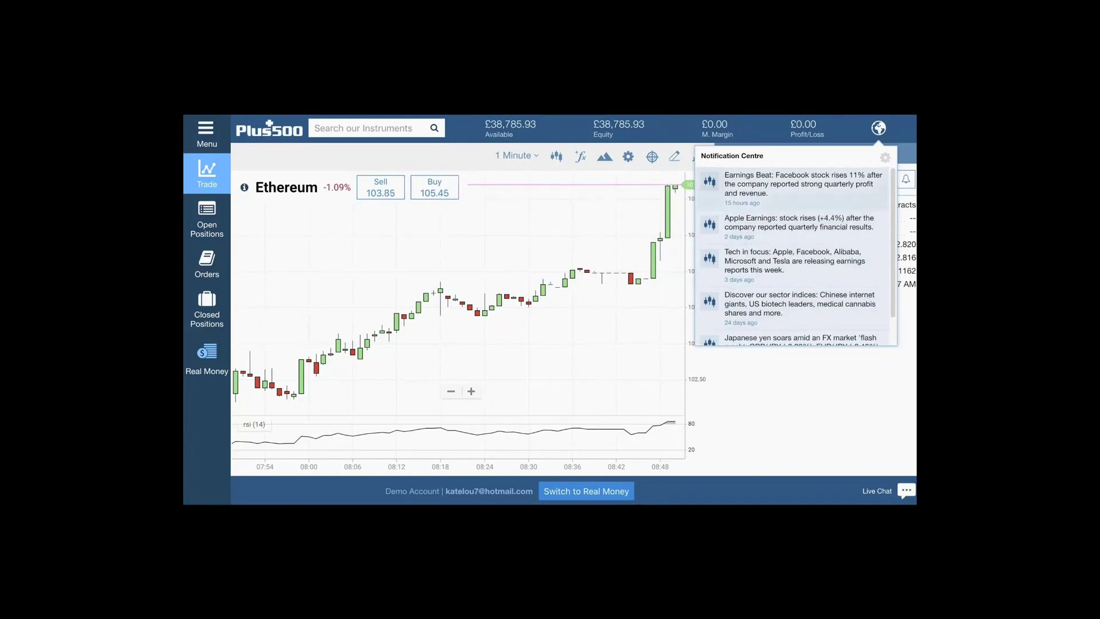
click(803, 184)
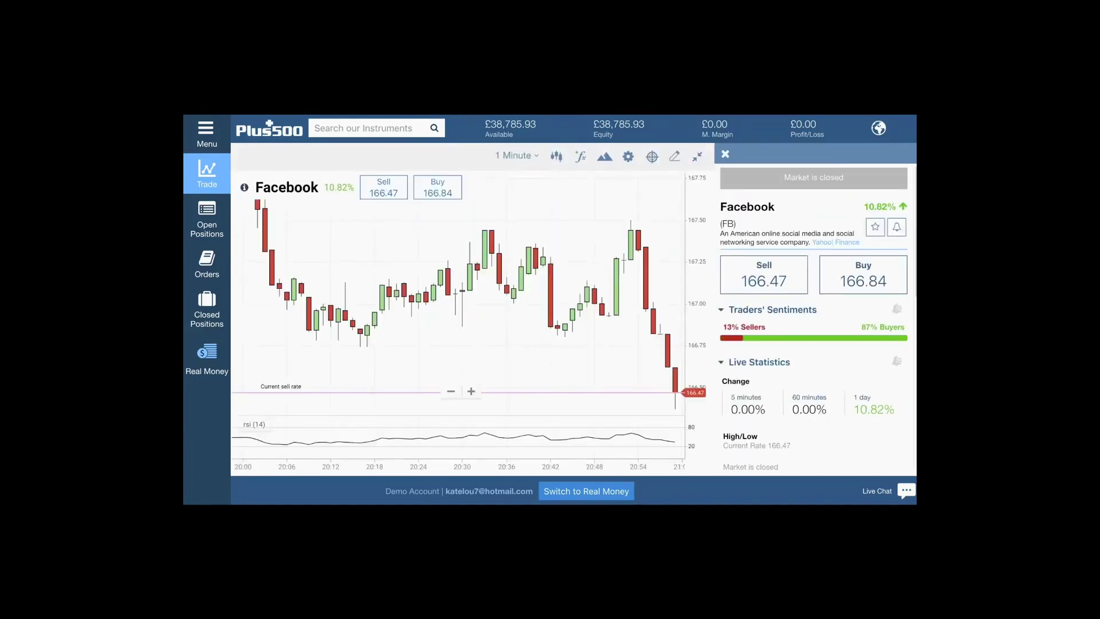
click(878, 128)
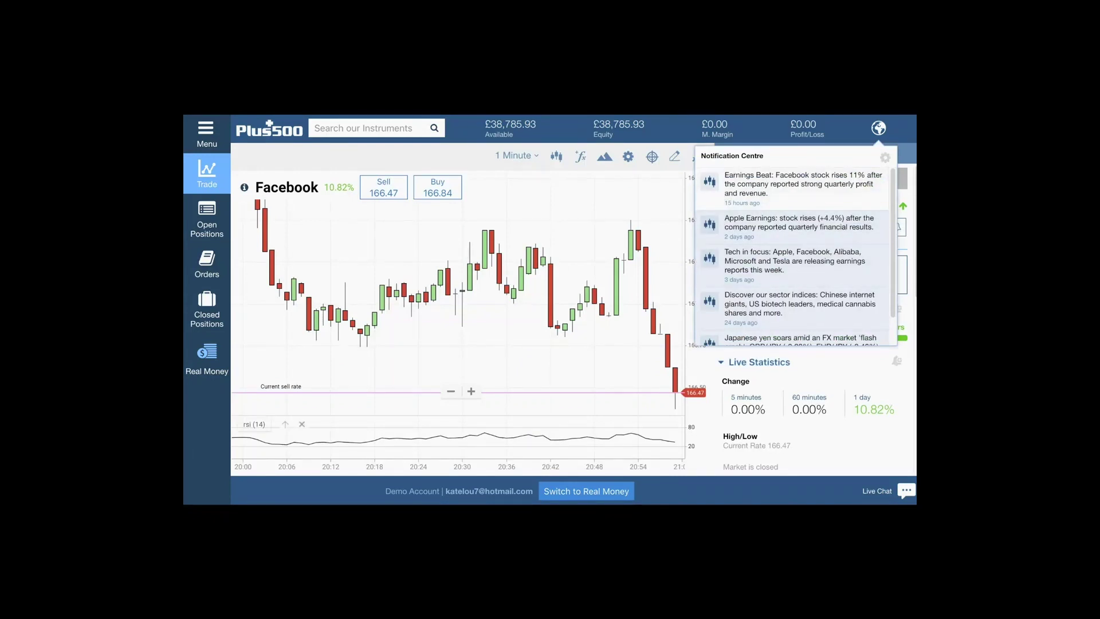
click(676, 427)
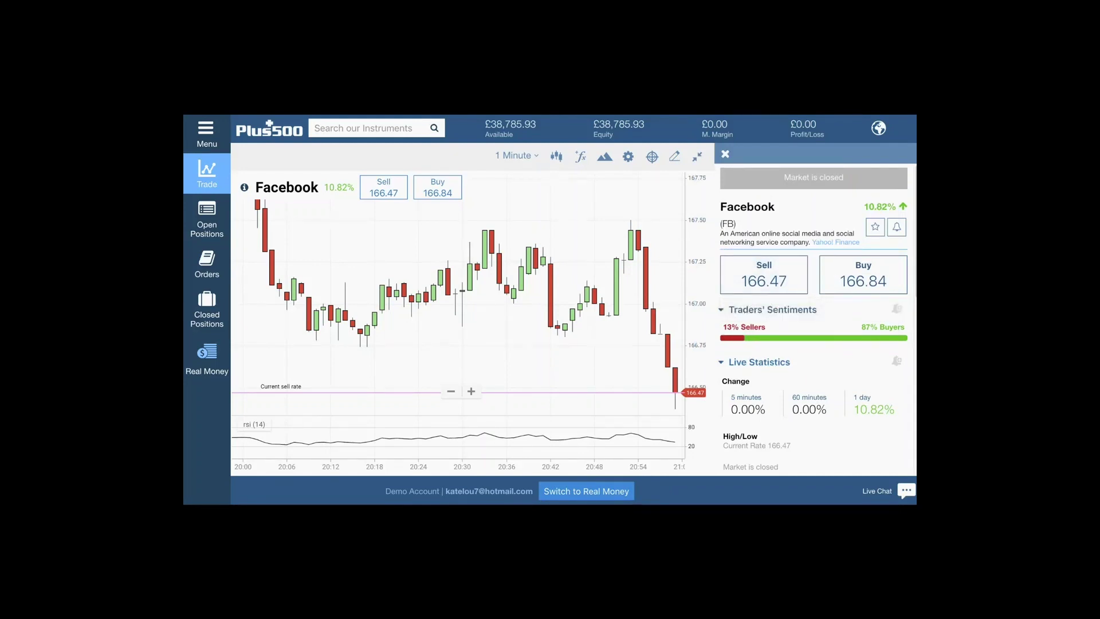
- Examine Facebook's traders' sentiments, live statistics and trading information in the instrument details
scroll(814, 321, down, 1)
scroll(783, 366, down, 2)
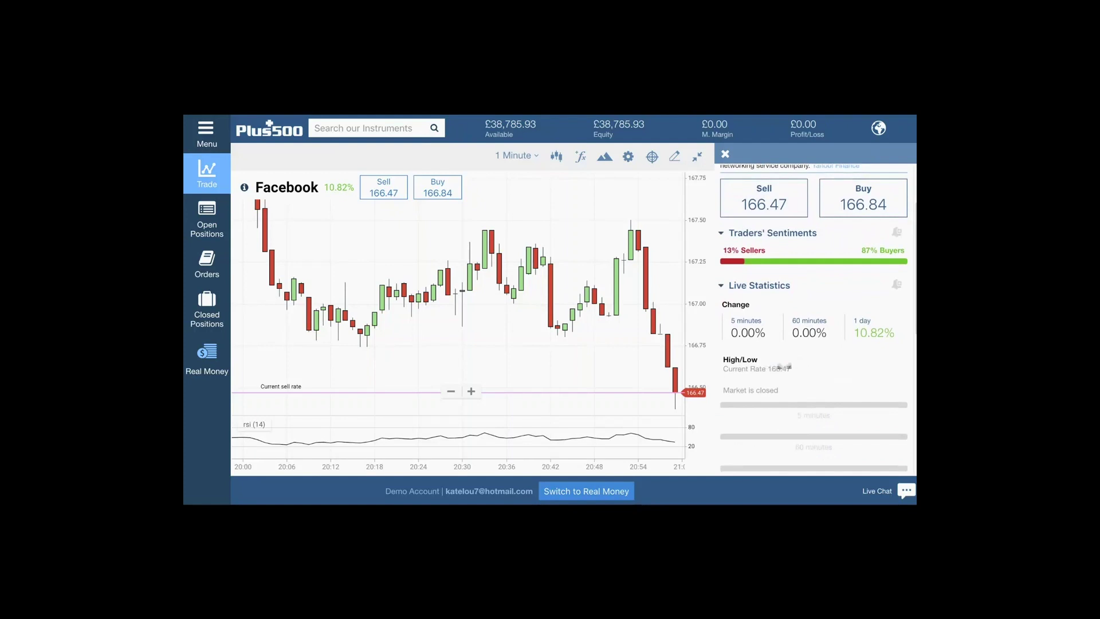
scroll(814, 321, down, 7)
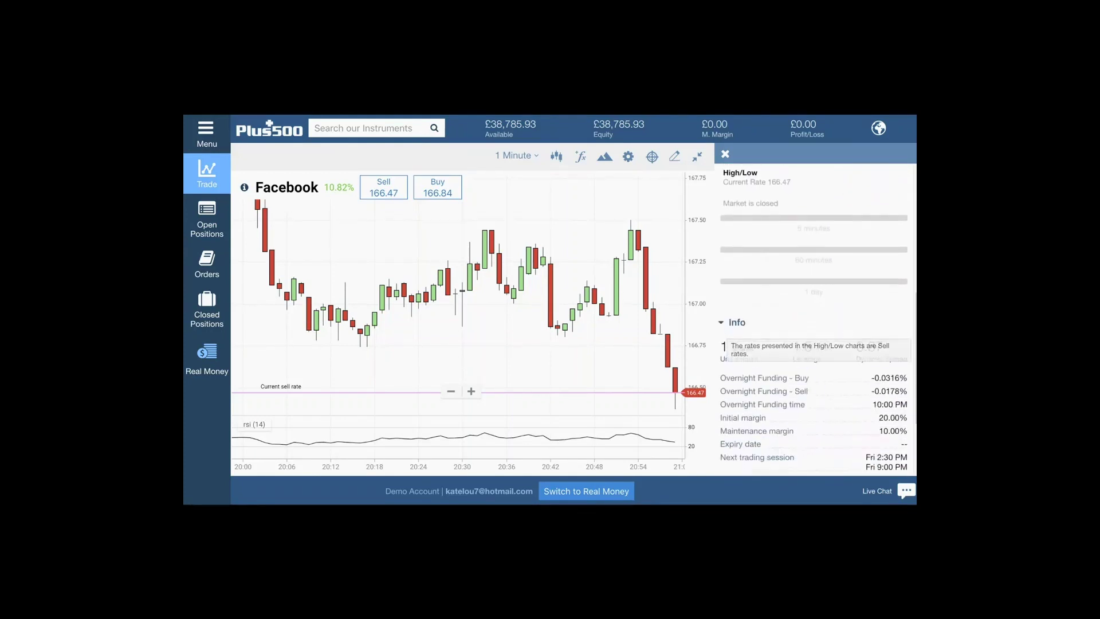
scroll(814, 321, up, 10)
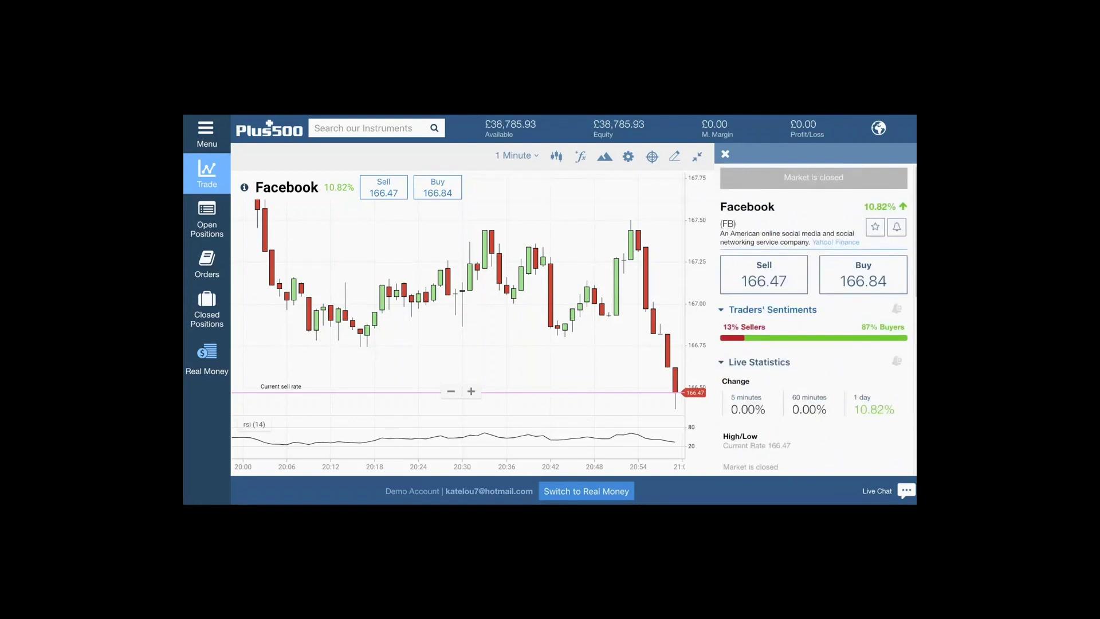